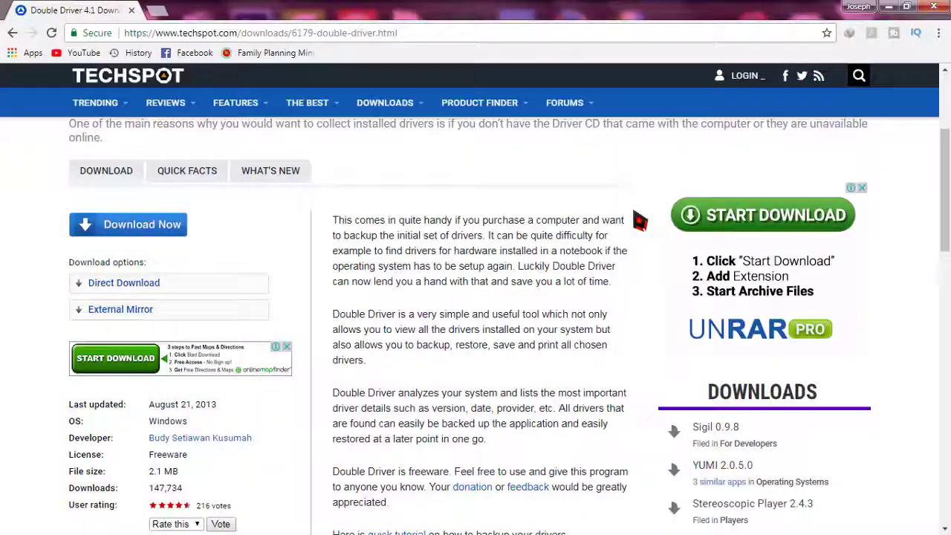
Download Double Driver 4.1 from its TechSpot page using the Direct Download option
scroll(298, 226, up, 3)
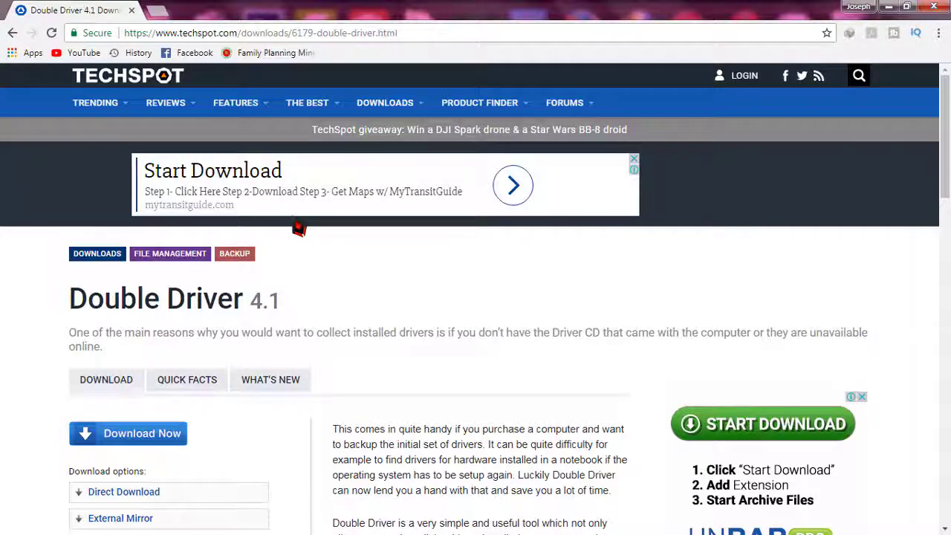
scroll(298, 227, down, 2)
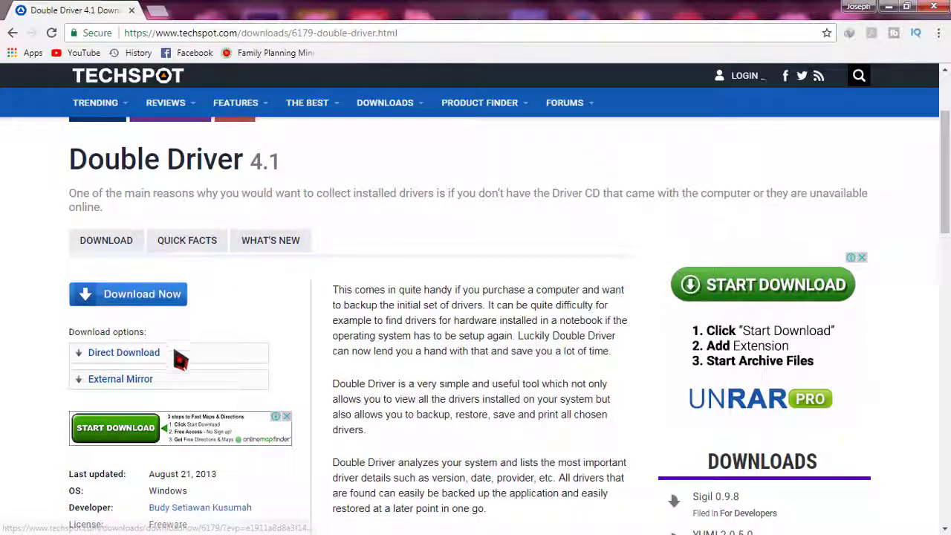
scroll(186, 355, down, 1)
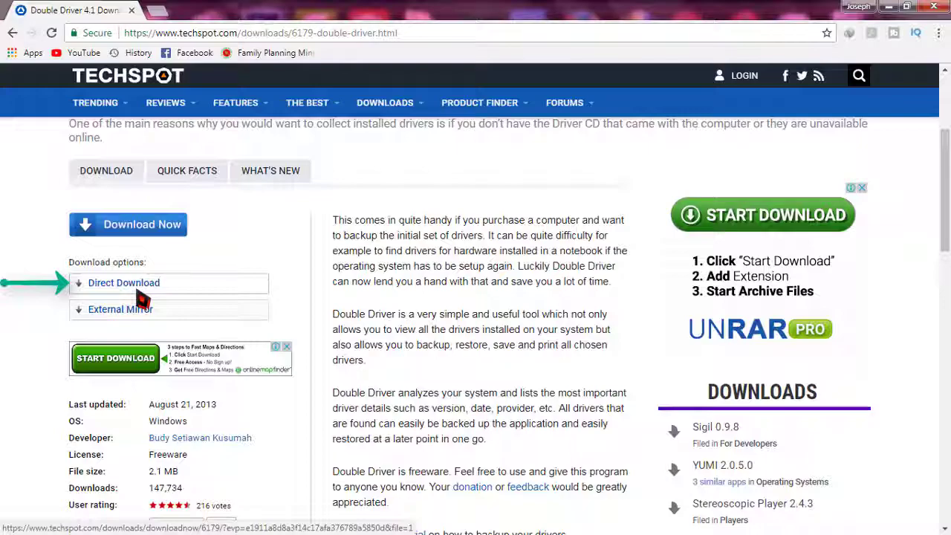
click(181, 288)
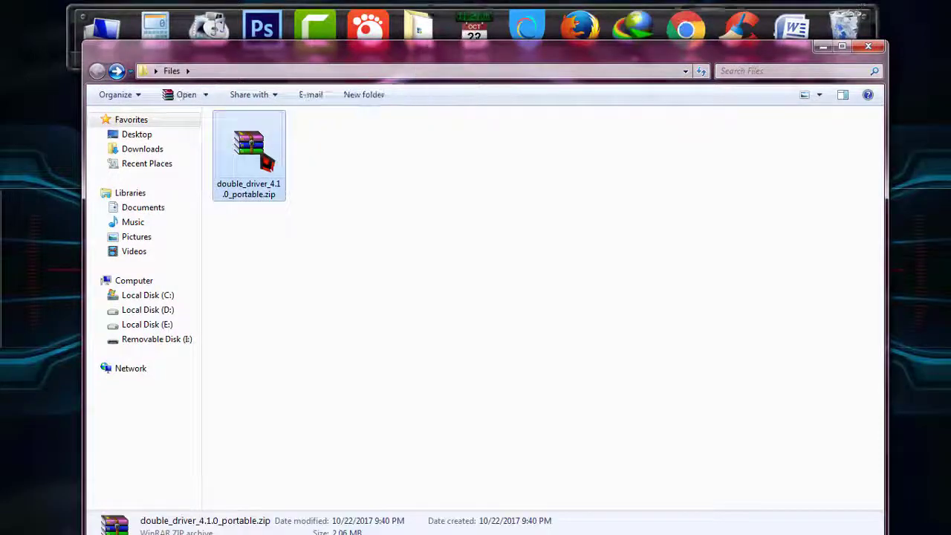
Extract double_driver_4.1.0_portable.zip in the Files folder into a folder of the same name
right_click(259, 149)
click(303, 189)
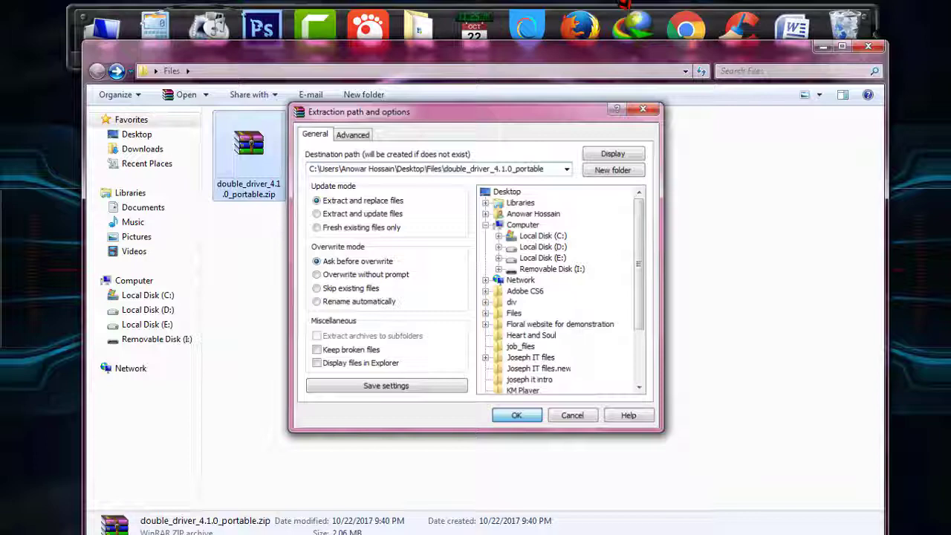
click(516, 411)
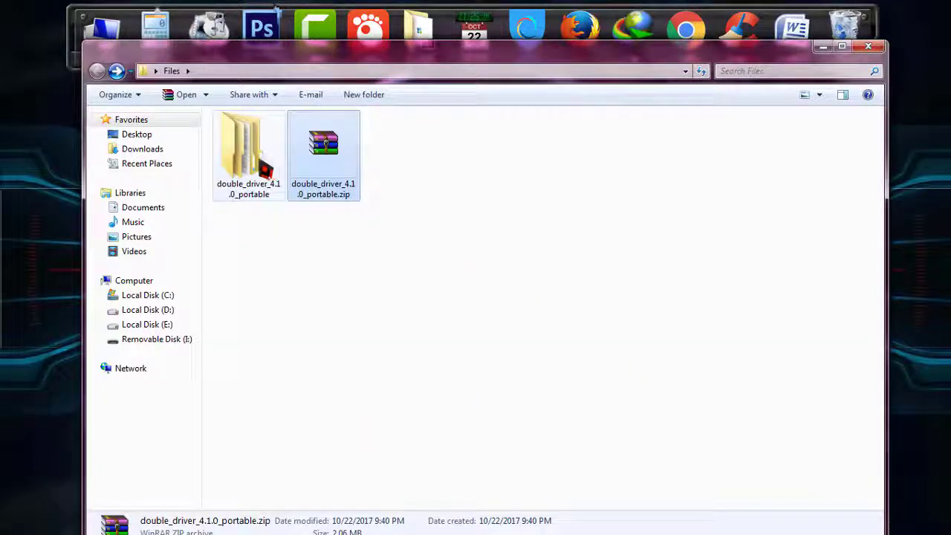
Run dd.exe from the extracted Double Driver folder and minimize the folder window behind it
click(265, 171)
double_click(265, 171)
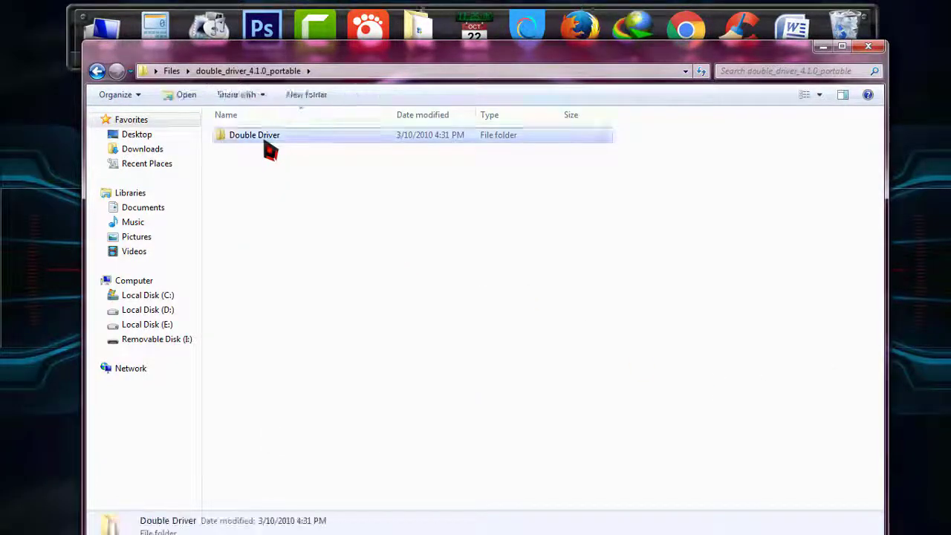
double_click(265, 141)
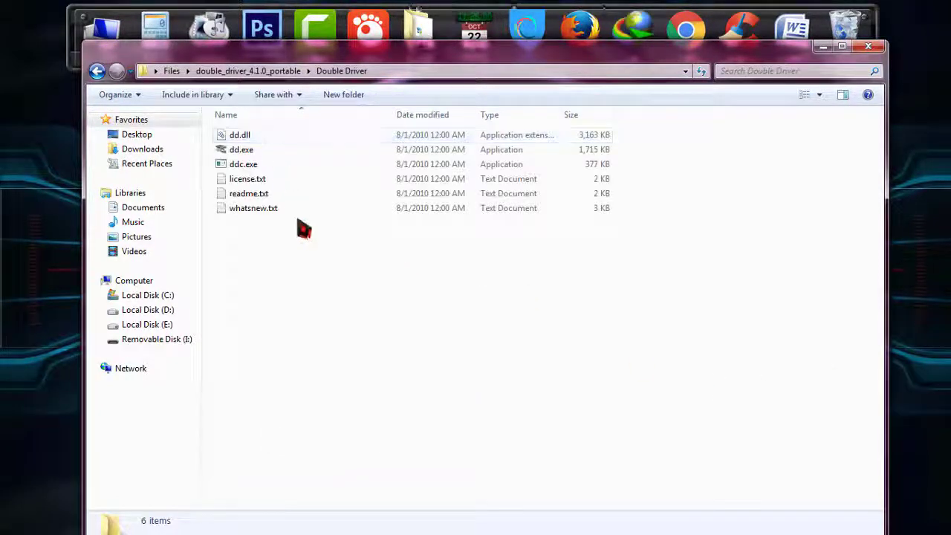
double_click(257, 153)
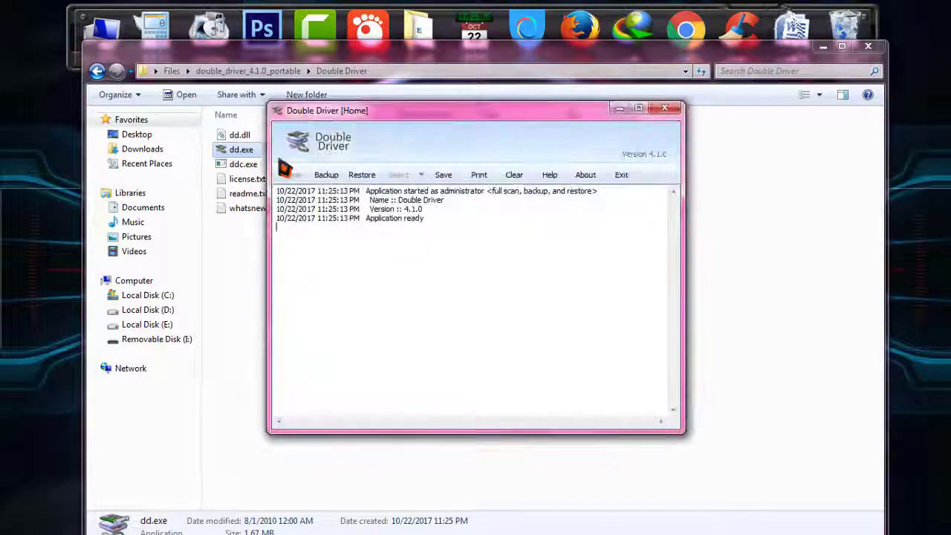
click(823, 50)
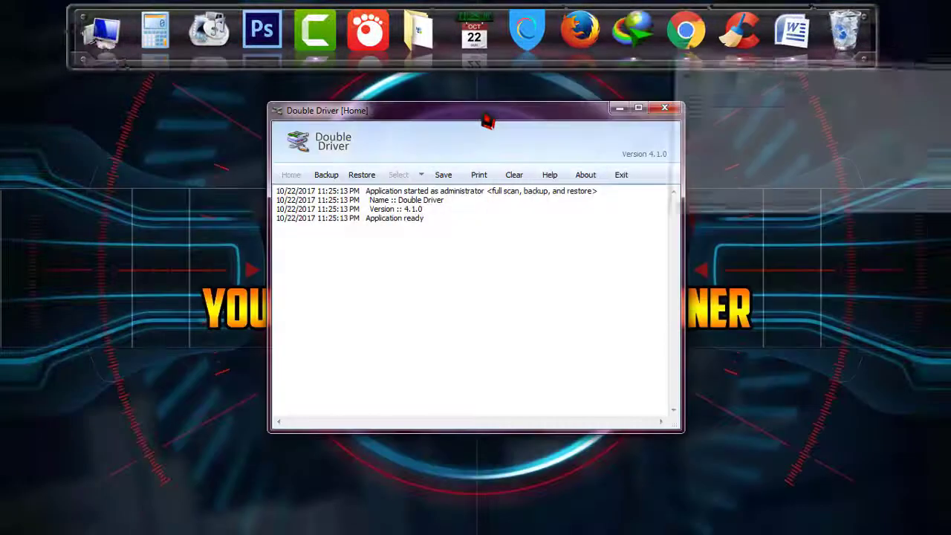
drag(486, 117, 493, 139)
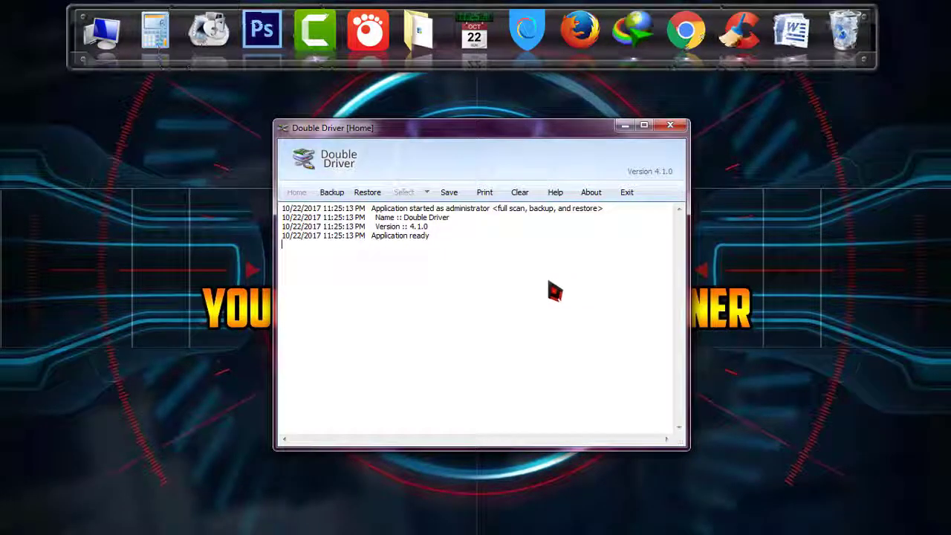
Scan the current system's installed drivers in backup mode and look through the driver list
click(342, 197)
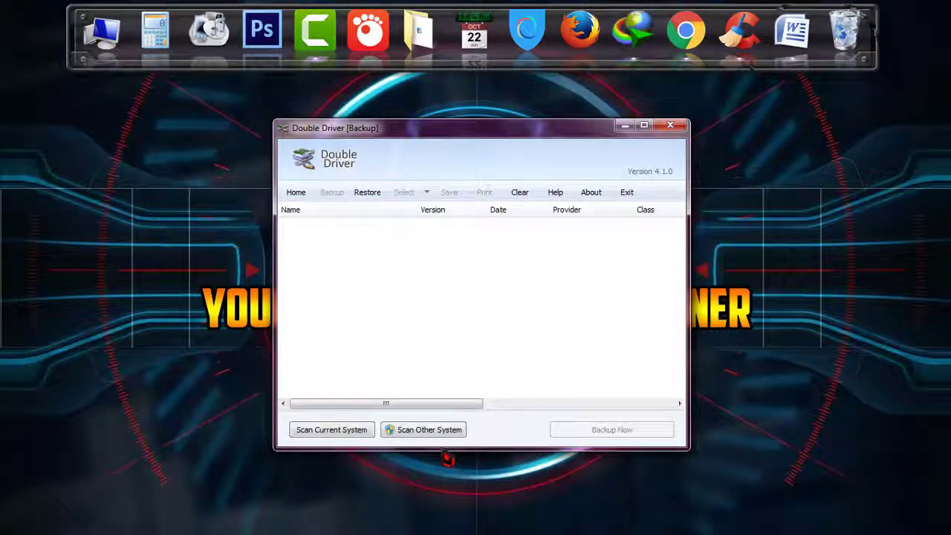
click(356, 436)
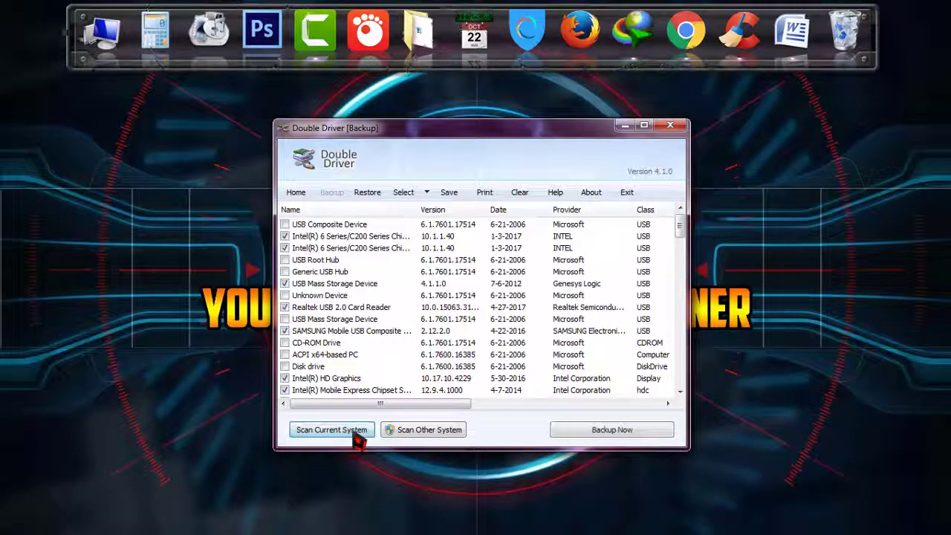
mouse_move(678, 227)
mouse_down()
mouse_move(679, 304)
mouse_move(680, 226)
mouse_move(680, 236)
mouse_up()
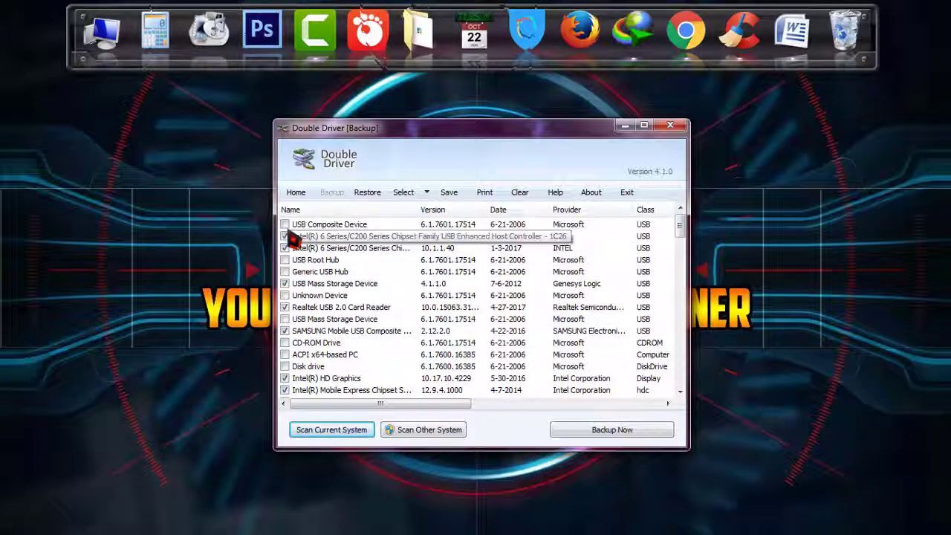
Select all scanned drivers and set the backup output to Compressed (zipped) folder
click(427, 194)
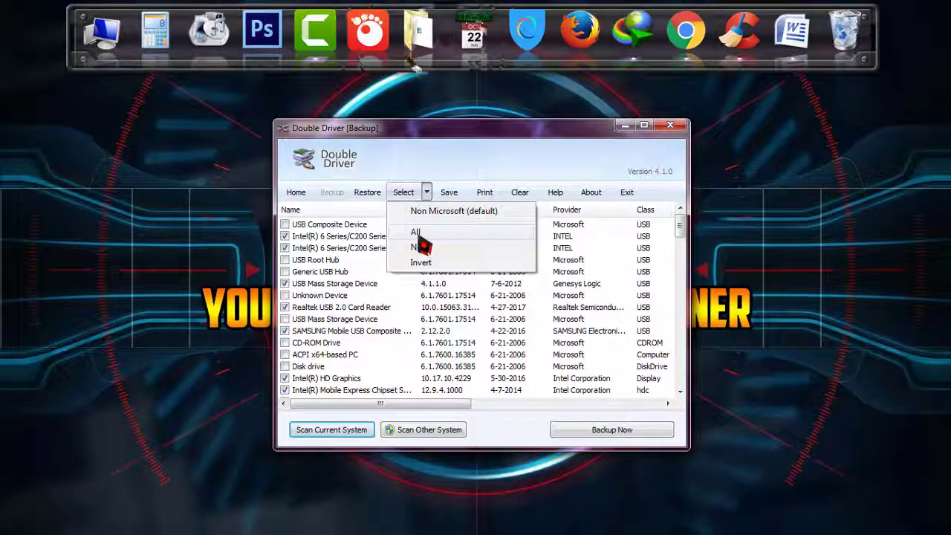
click(418, 233)
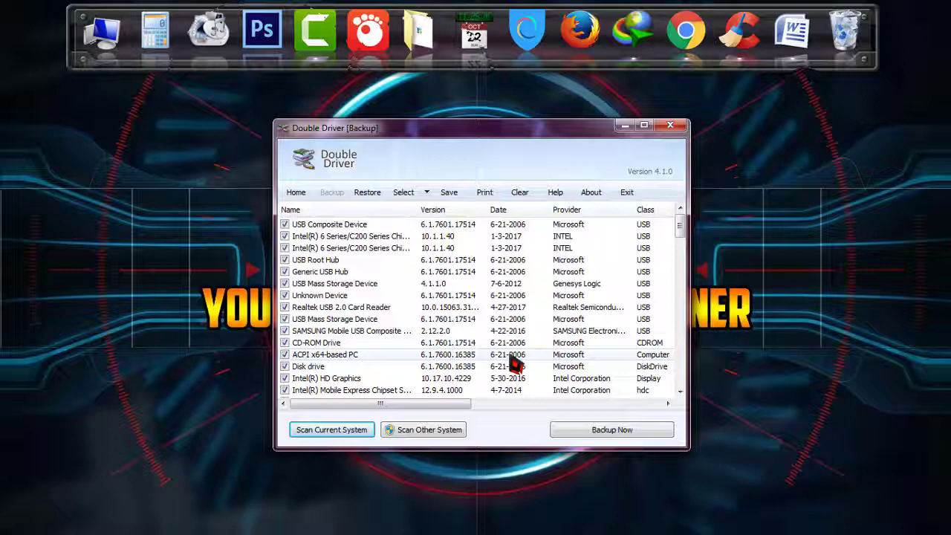
click(648, 432)
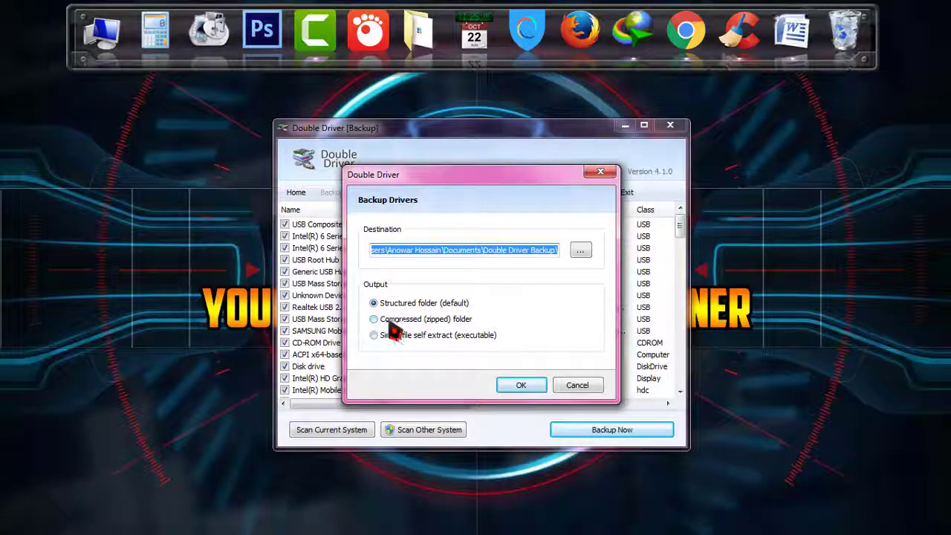
click(407, 321)
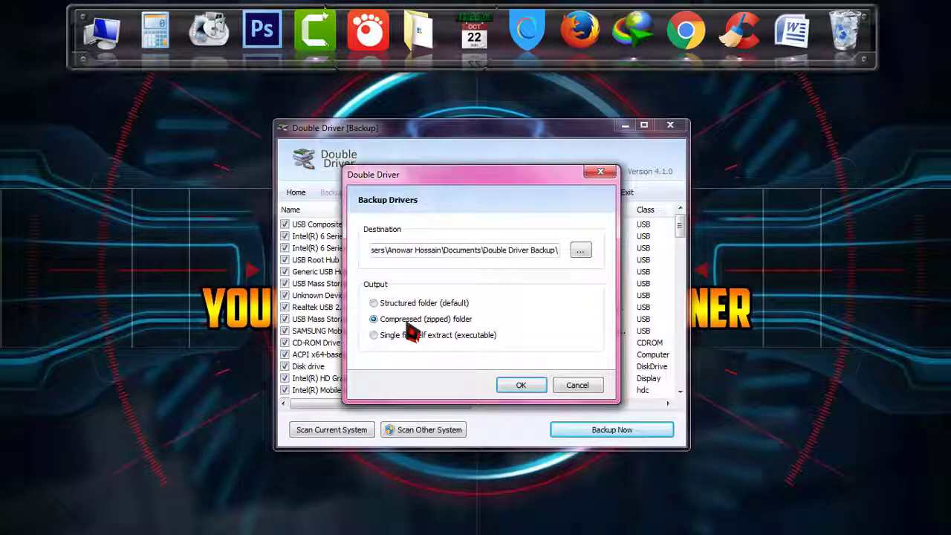
click(582, 251)
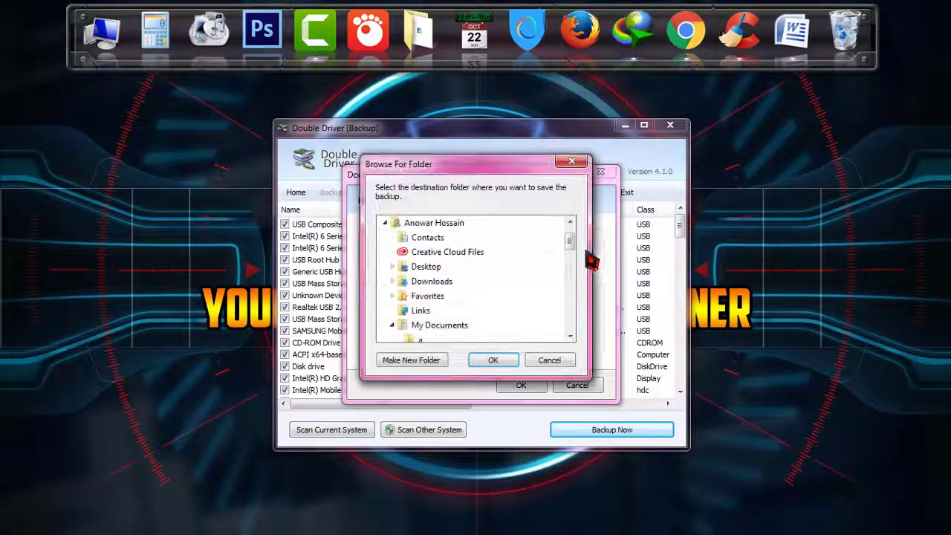
mouse_move(571, 244)
mouse_down()
mouse_move(570, 325)
mouse_move(573, 256)
mouse_up()
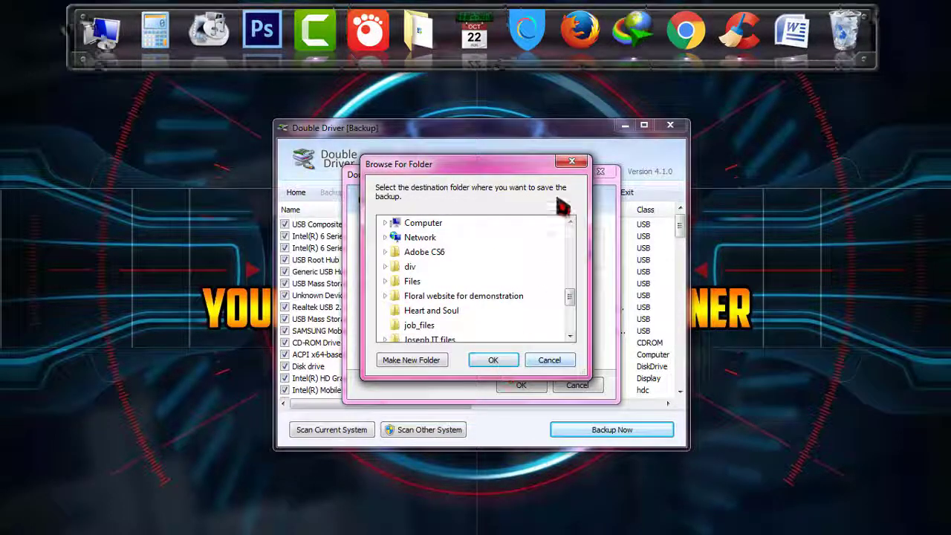
key(Escape)
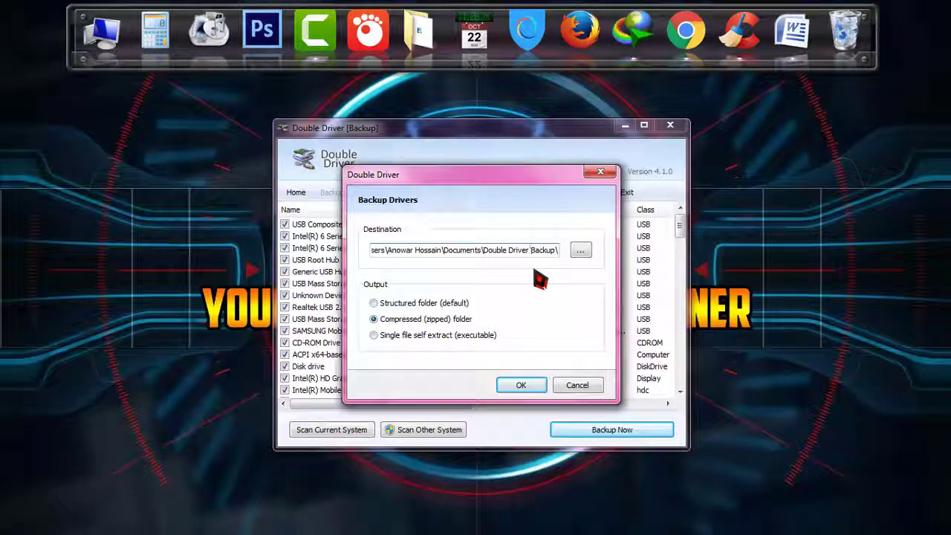
Run the driver backup to the default Documents\Double Driver Backup destination and dismiss the completion message
click(521, 385)
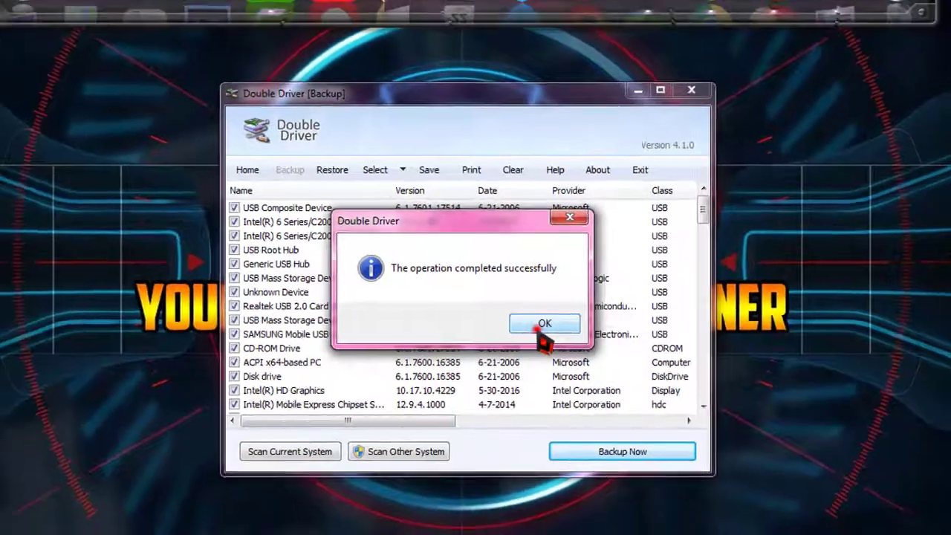
click(543, 327)
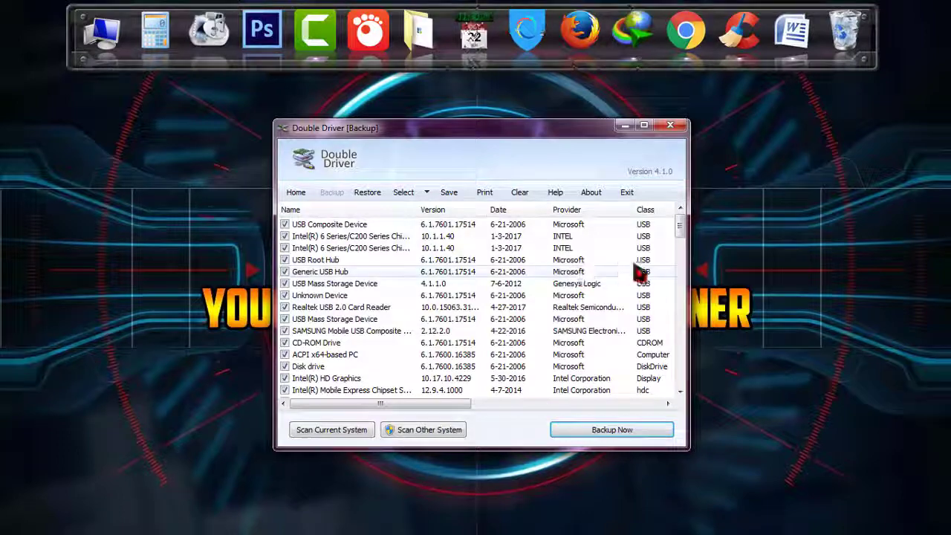
drag(680, 226, 682, 349)
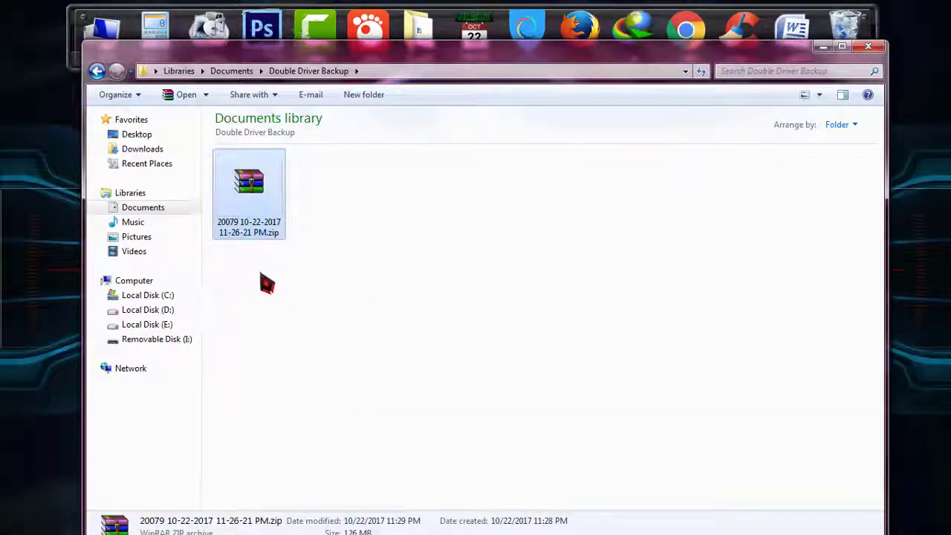
Check the backup zip archive in the Double Driver Backup documents folder, and close the folder window
double_click(262, 195)
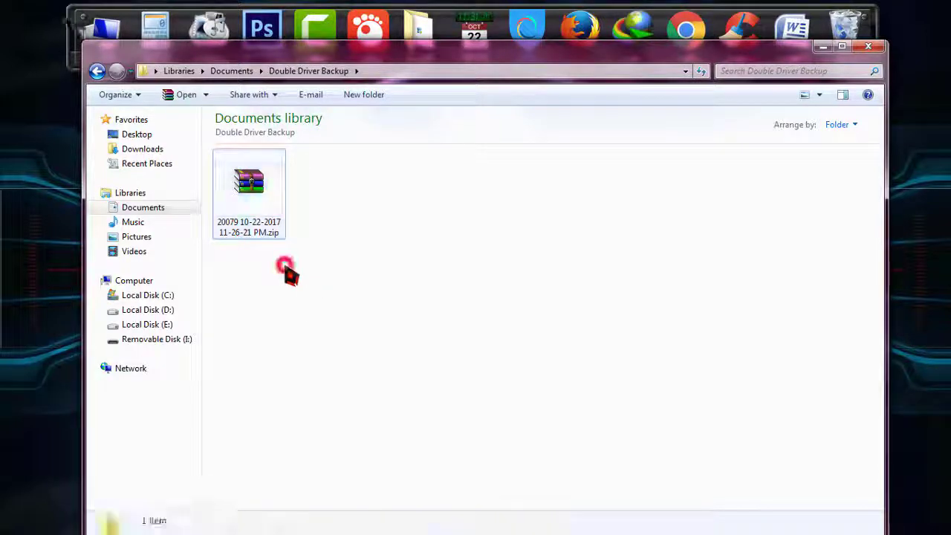
double_click(250, 197)
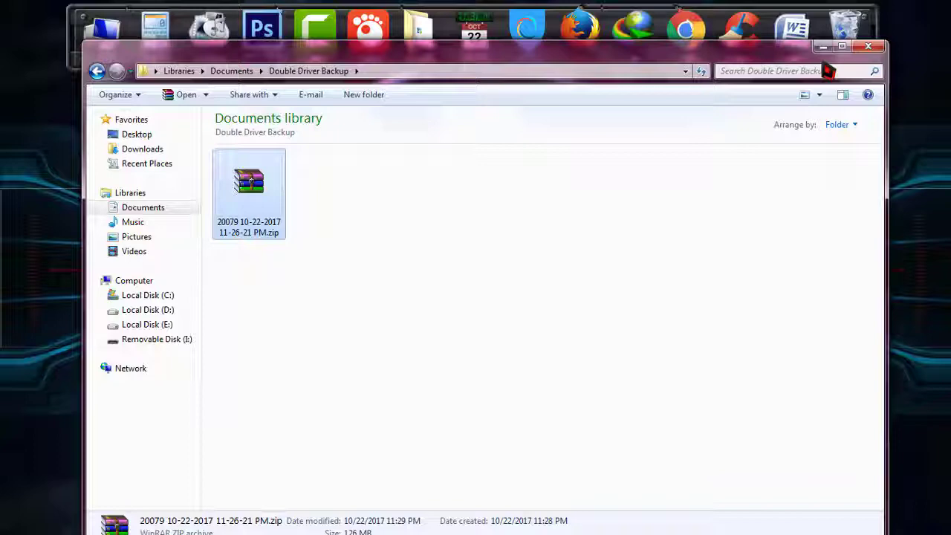
click(868, 46)
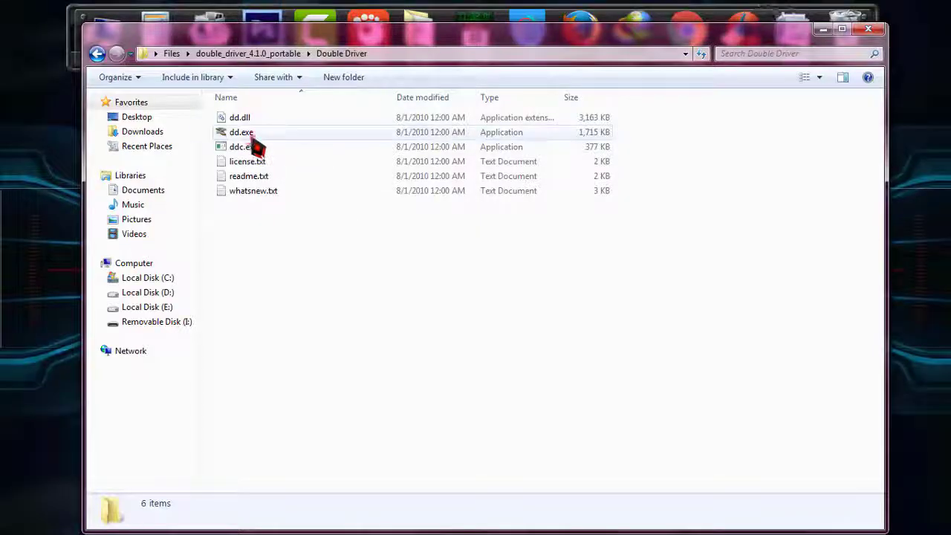
Run dd.exe again and start locating a backup to restore, with Compressed (zipped) backup folder as the source
double_click(249, 134)
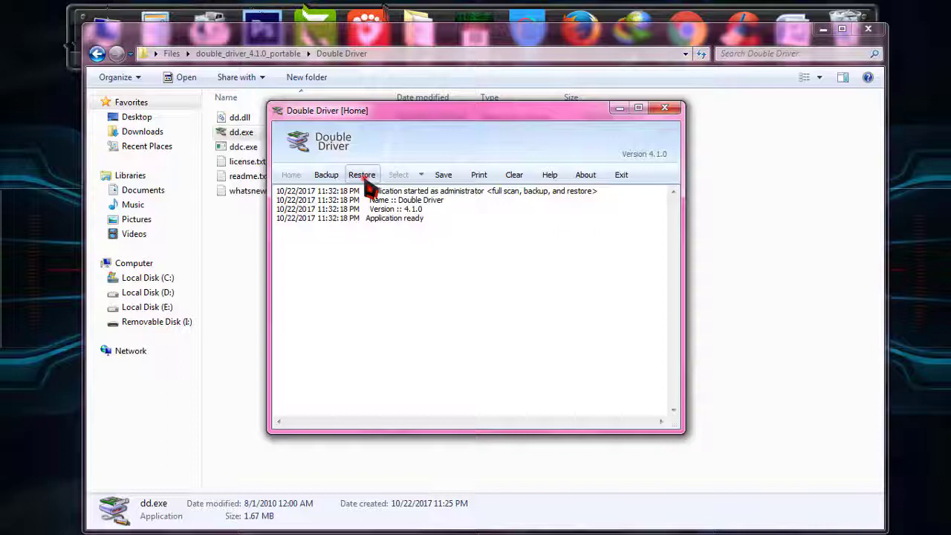
click(363, 177)
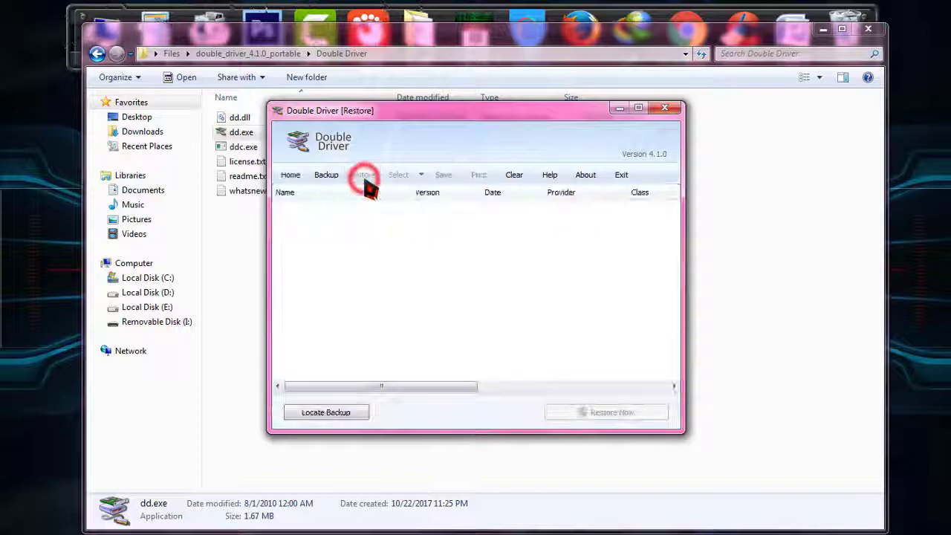
click(362, 418)
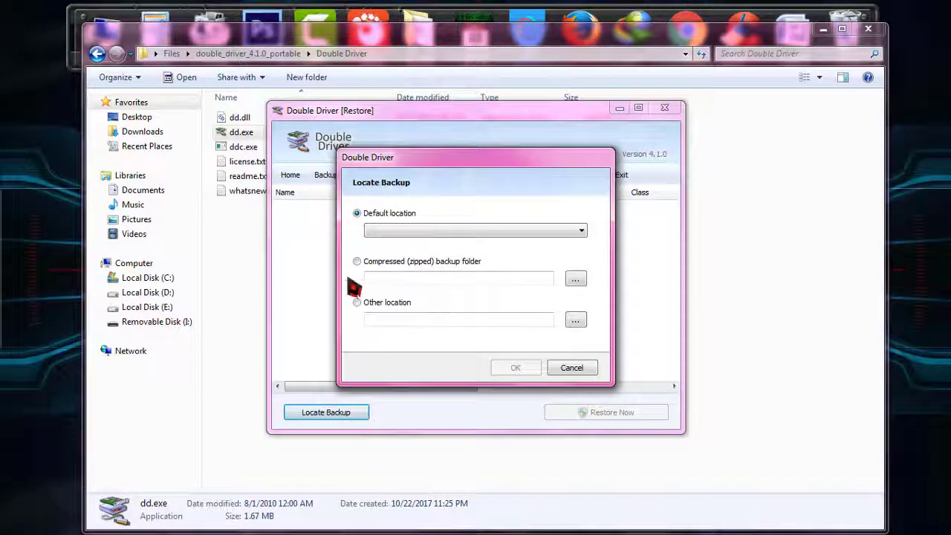
click(365, 262)
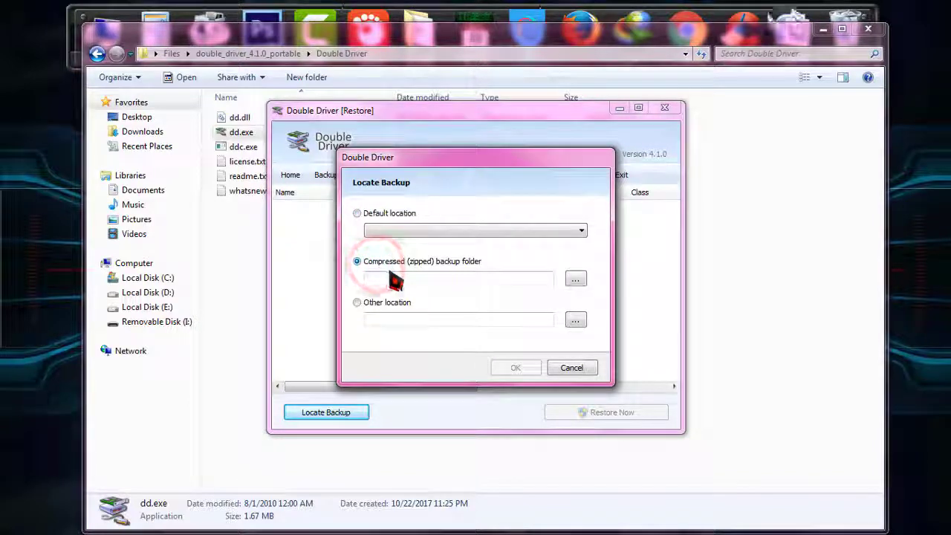
click(576, 280)
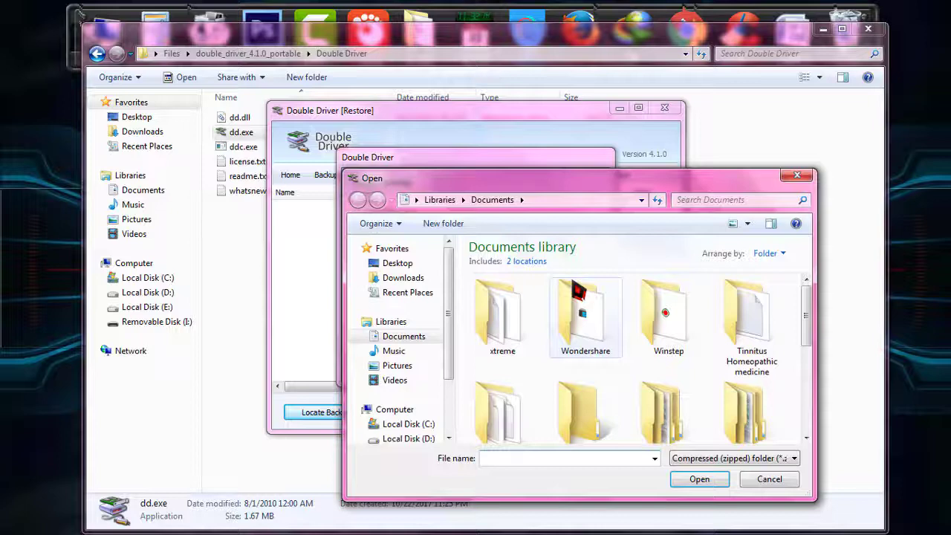
drag(511, 180, 444, 115)
click(357, 250)
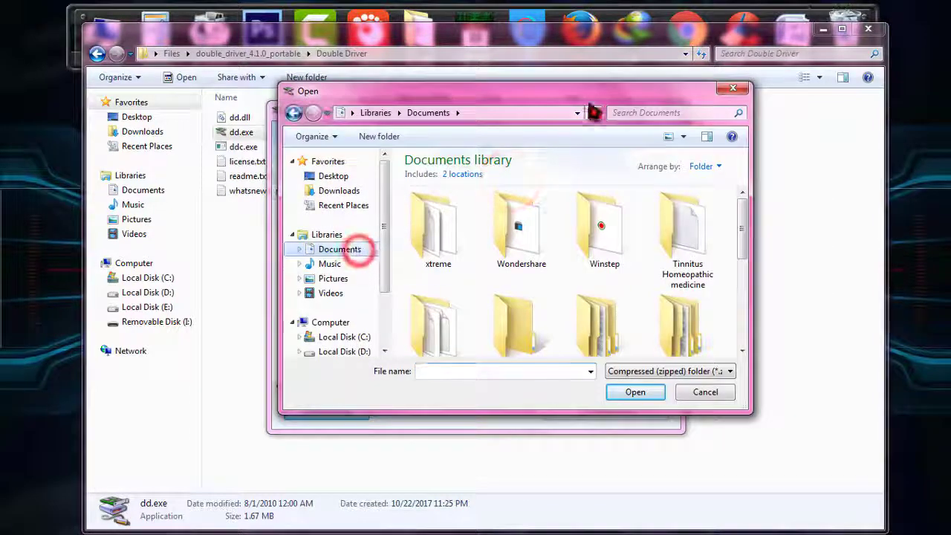
click(441, 327)
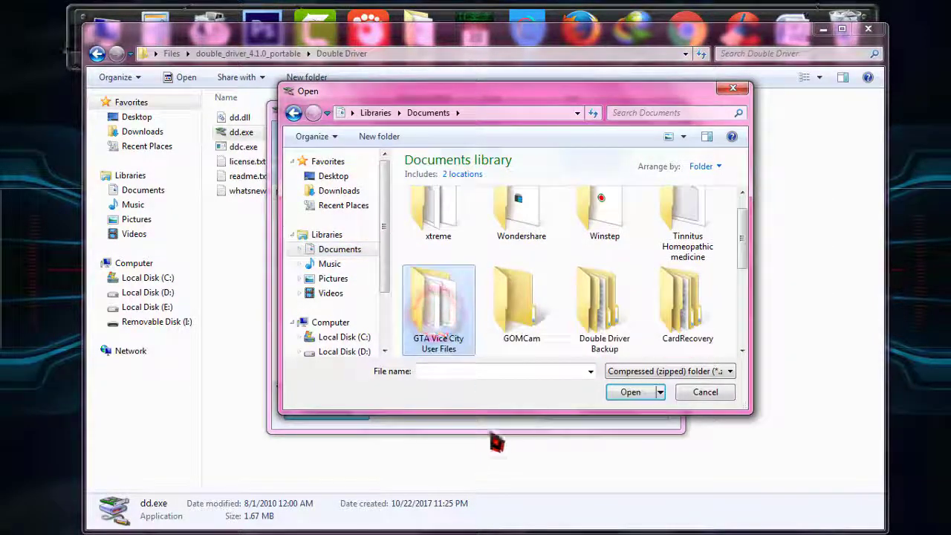
double_click(617, 335)
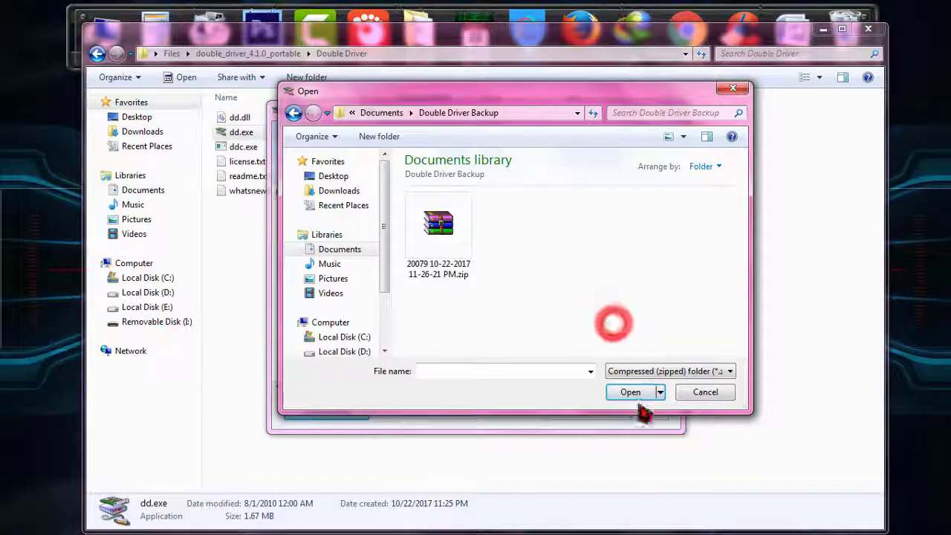
click(444, 262)
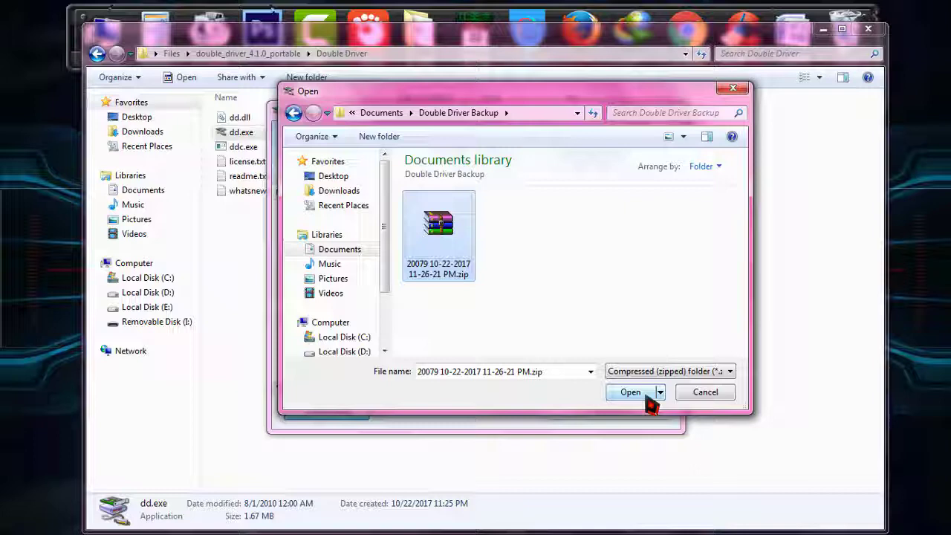
Cancel locating the backup, and close Double Driver and its folder window
click(732, 89)
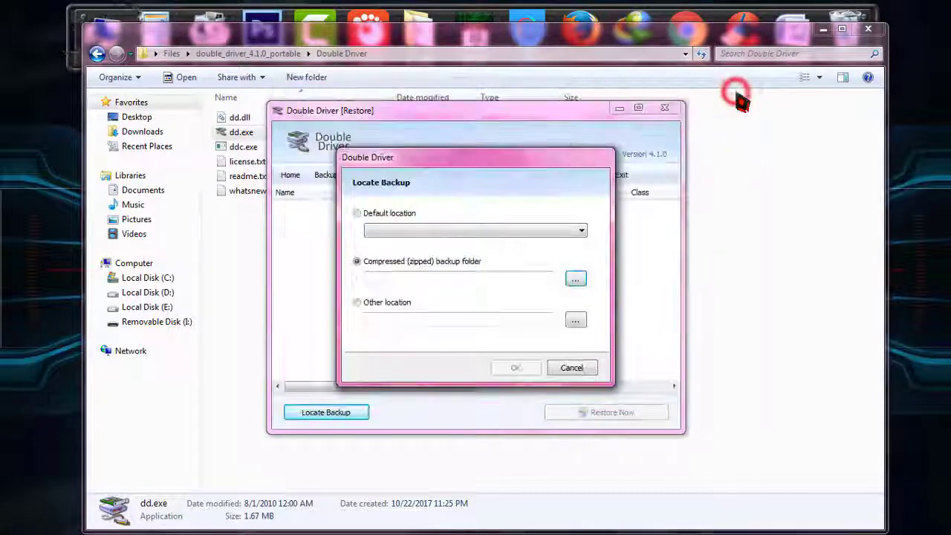
click(585, 368)
click(669, 110)
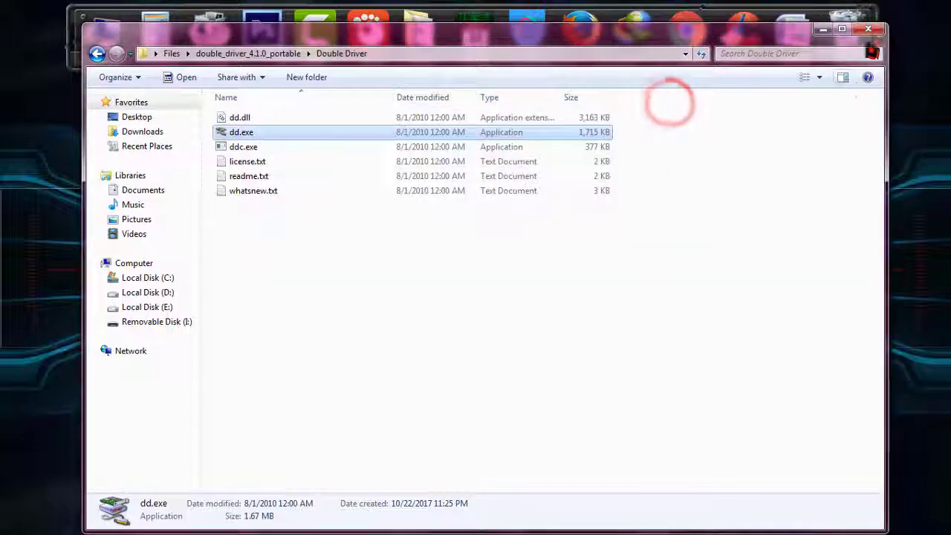
key(alt+F4)
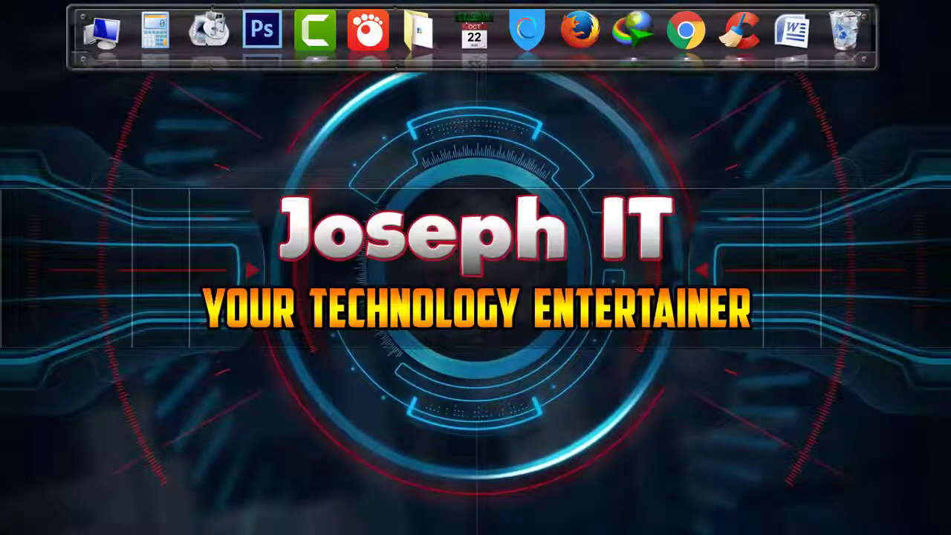